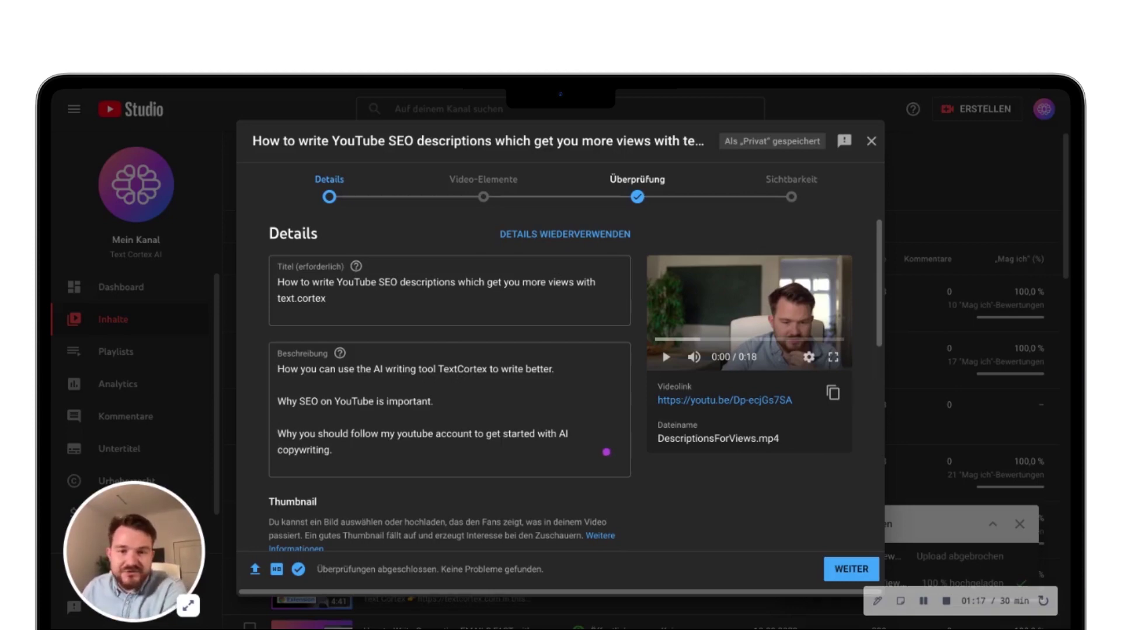
Replace the description's first line with TextCortex's Long-Form passage on how the AI writing tool TextCortex helps
drag(555, 369, 278, 369)
click(321, 388)
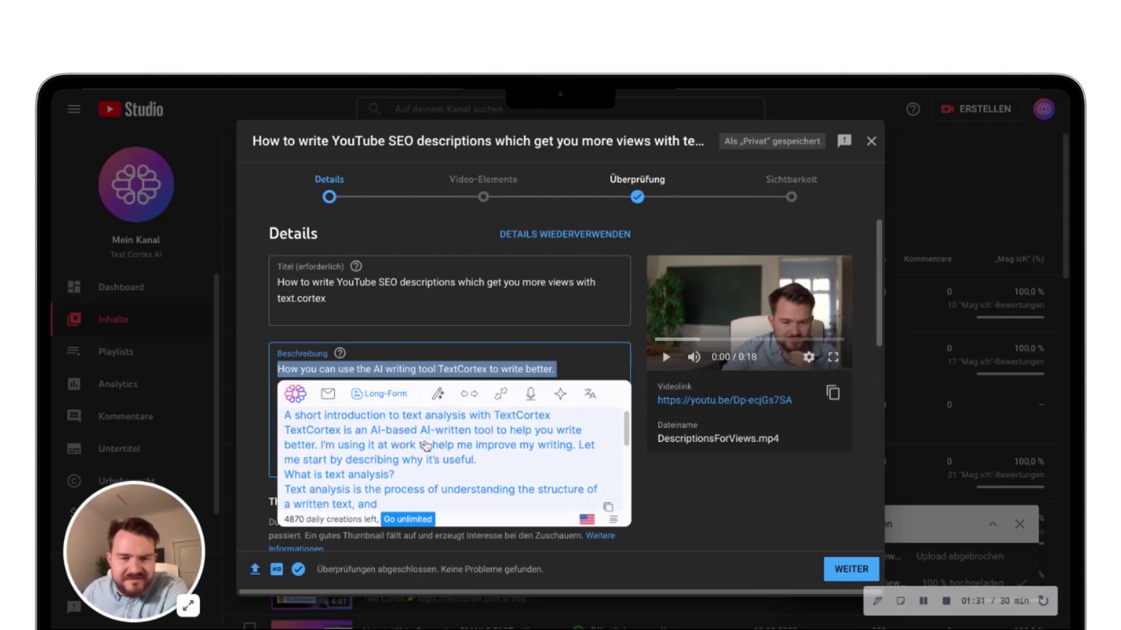
scroll(438, 448, down, 2)
scroll(439, 450, down, 3)
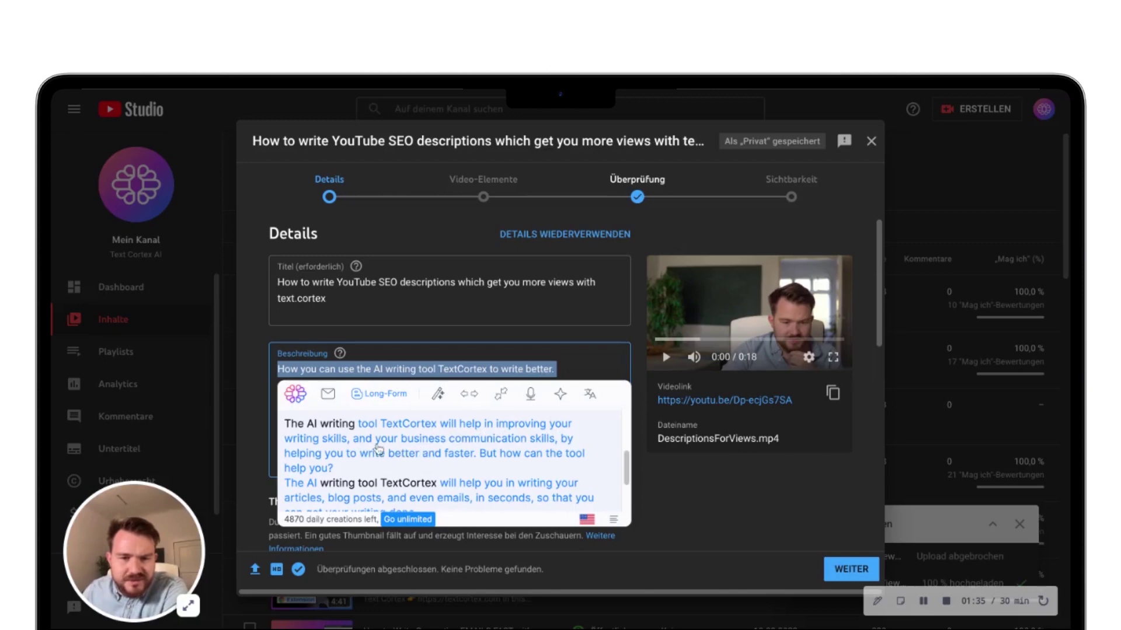
scroll(439, 454, down, 1)
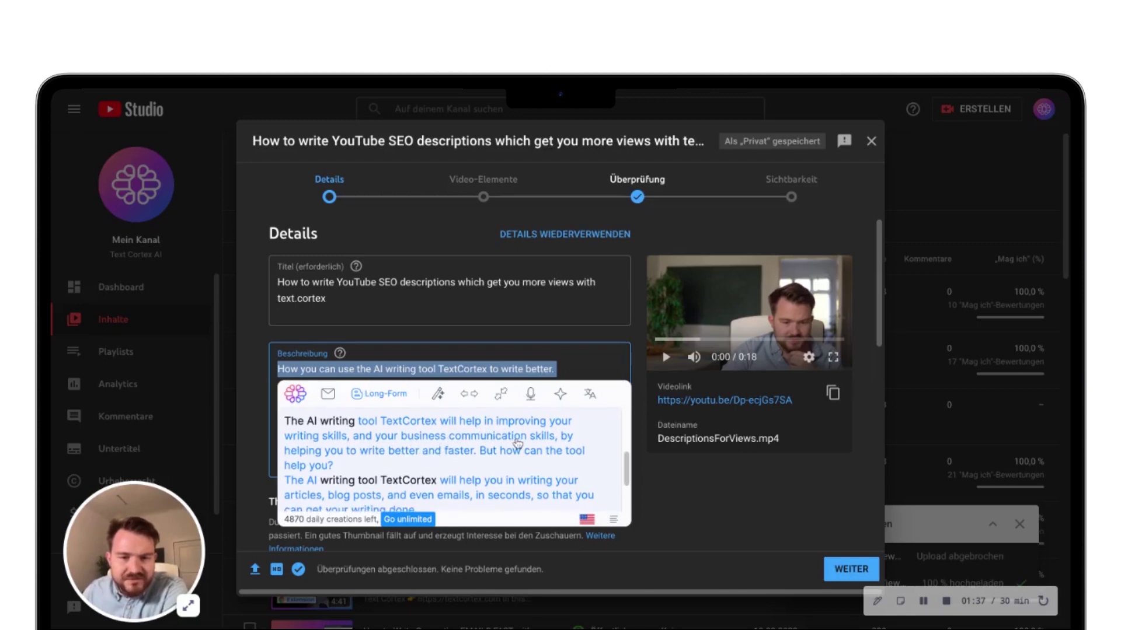
scroll(517, 444, down, 1)
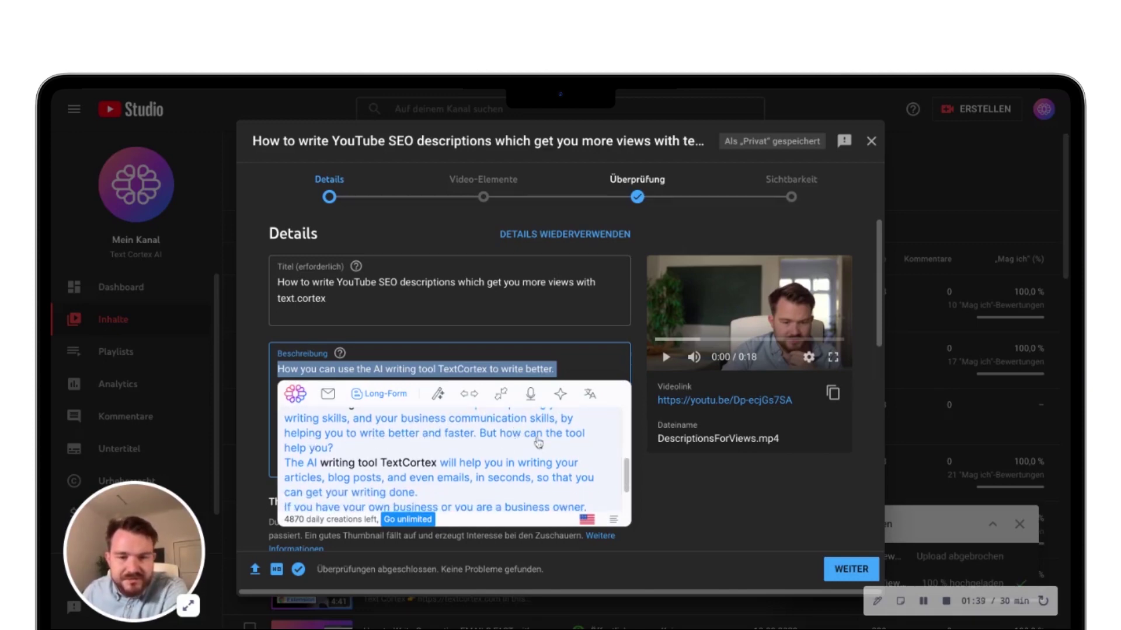
scroll(438, 457, down, 1)
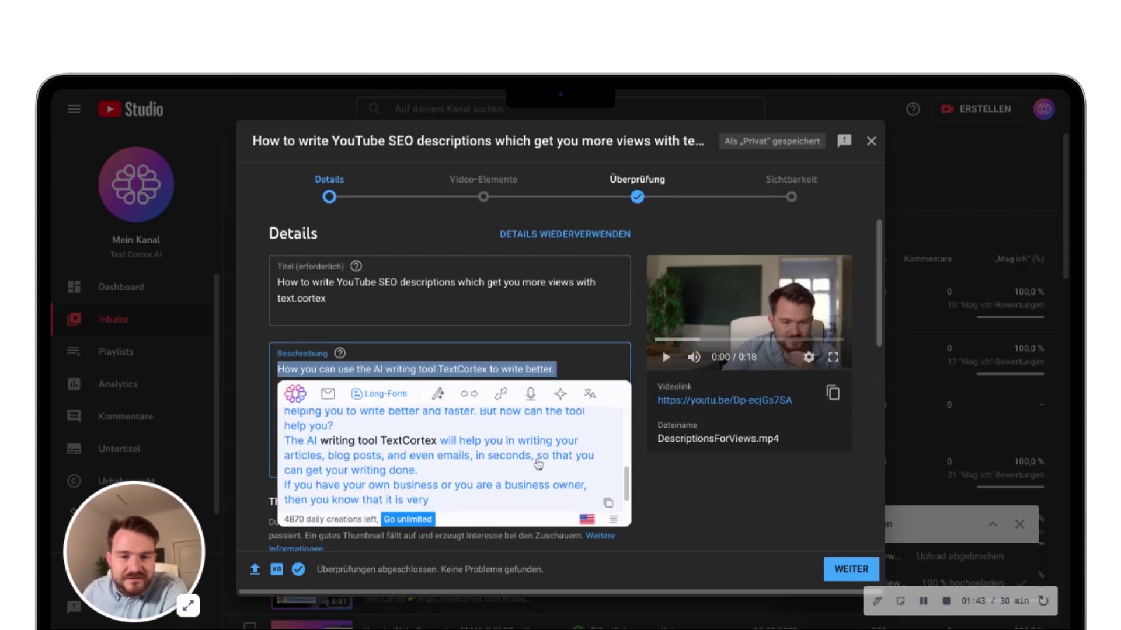
click(518, 471)
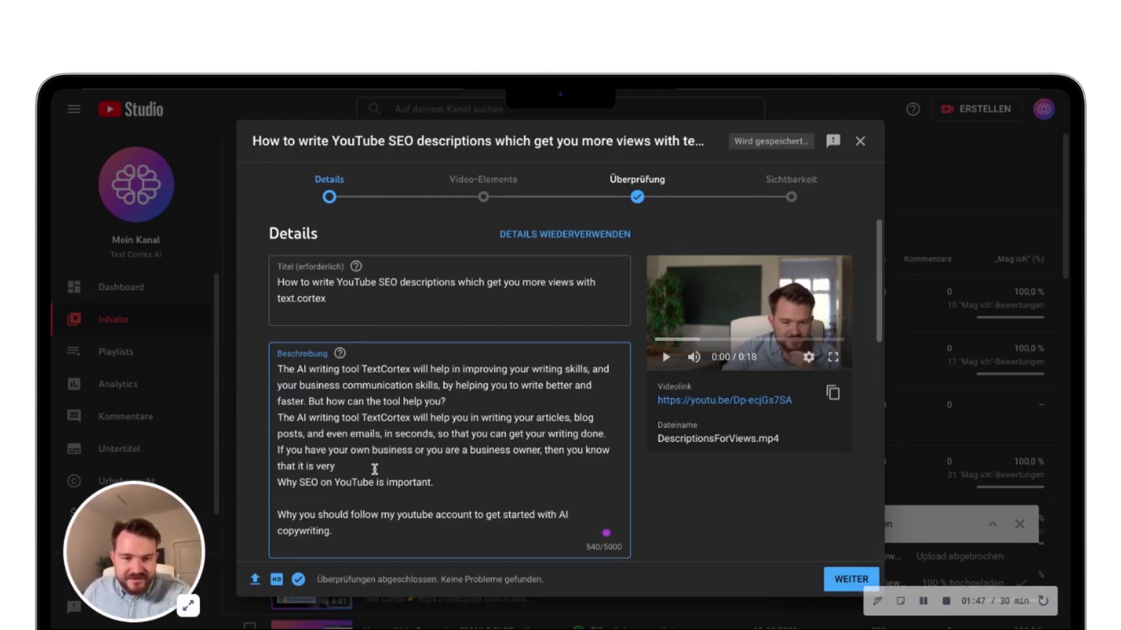
Add a blank line after the inserted TextCortex text
key(Return)
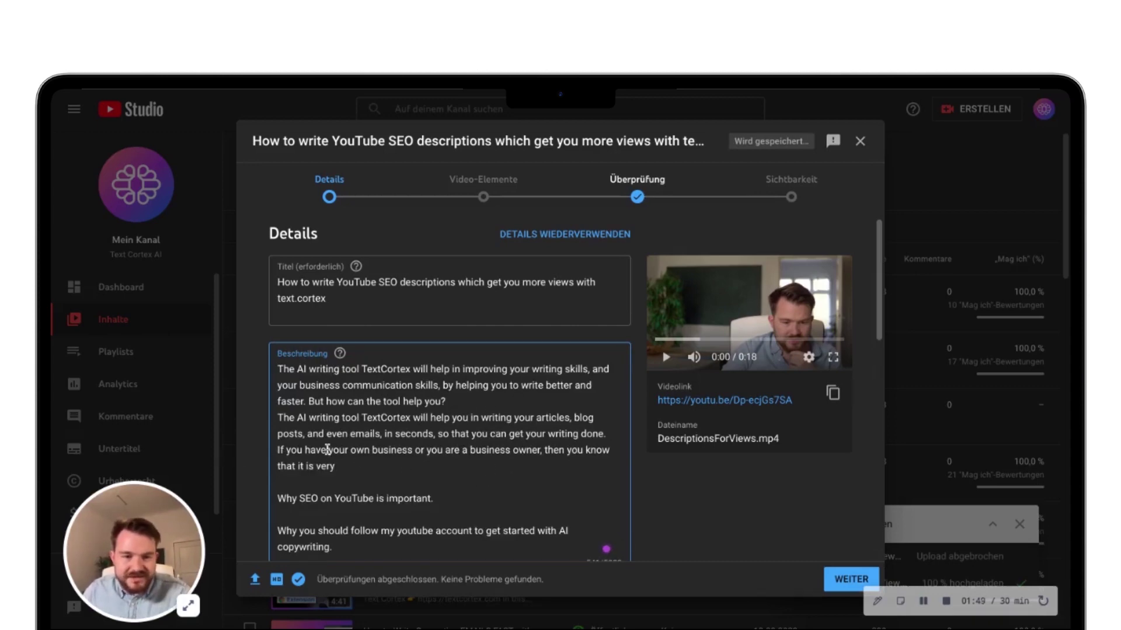
drag(418, 464, 298, 448)
click(472, 409)
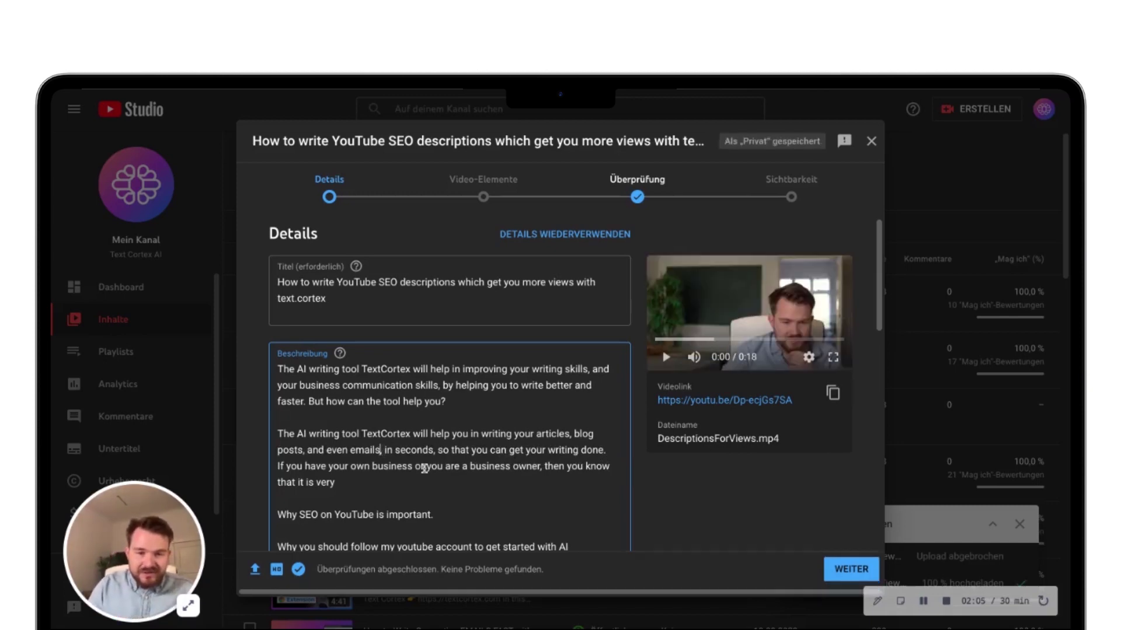
Make the sentence say 'email and even YouTube descriptions' instead of 'emails', then add a blank line
key(Left)
key(Left)
key(Left)
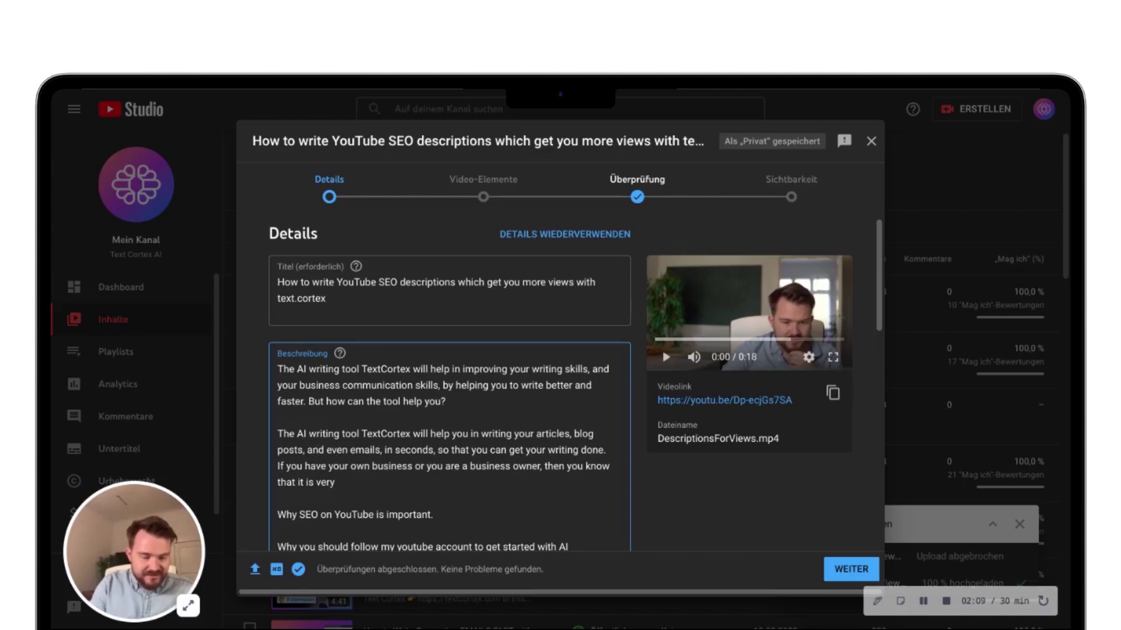
text(email)
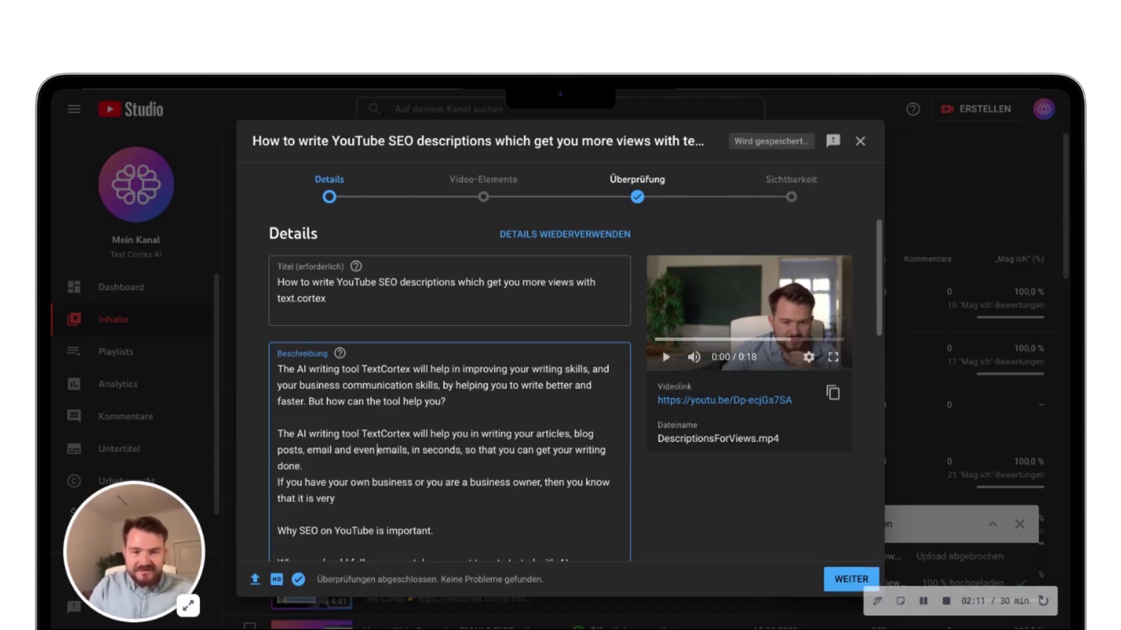
key(alt+shift+Right)
text(YouTube De)
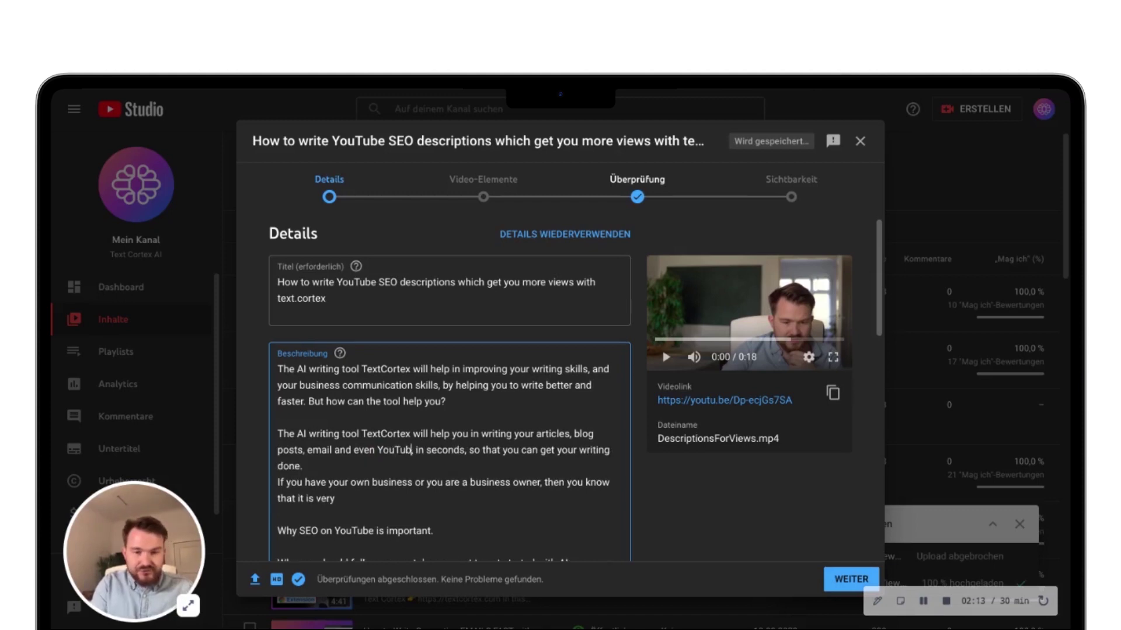
text(scriptions,)
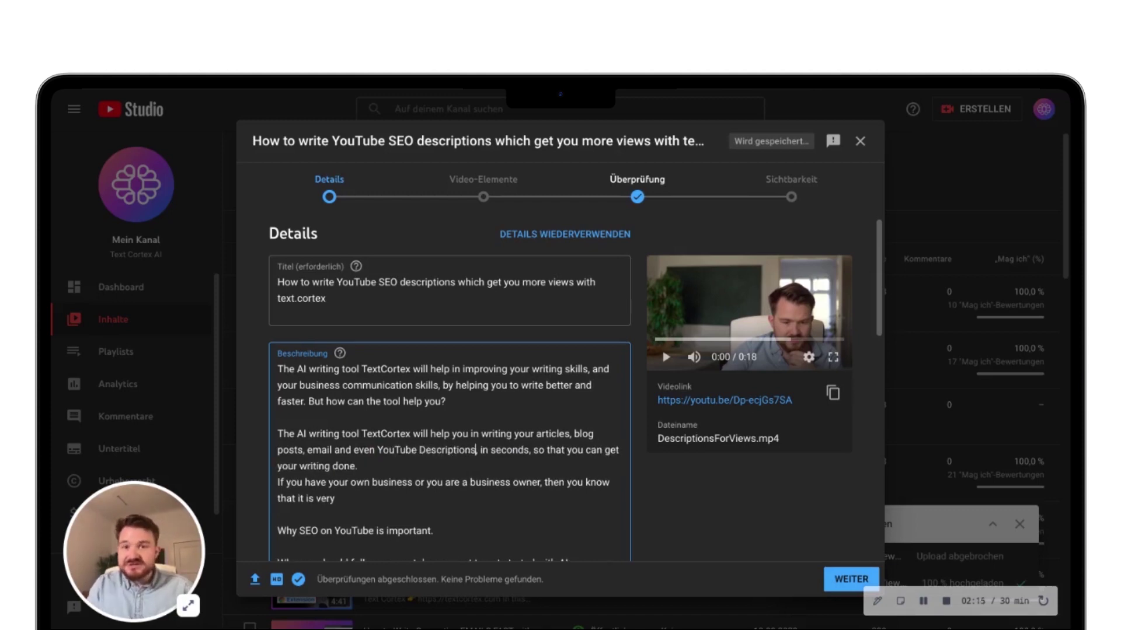
key(Delete)
text(d)
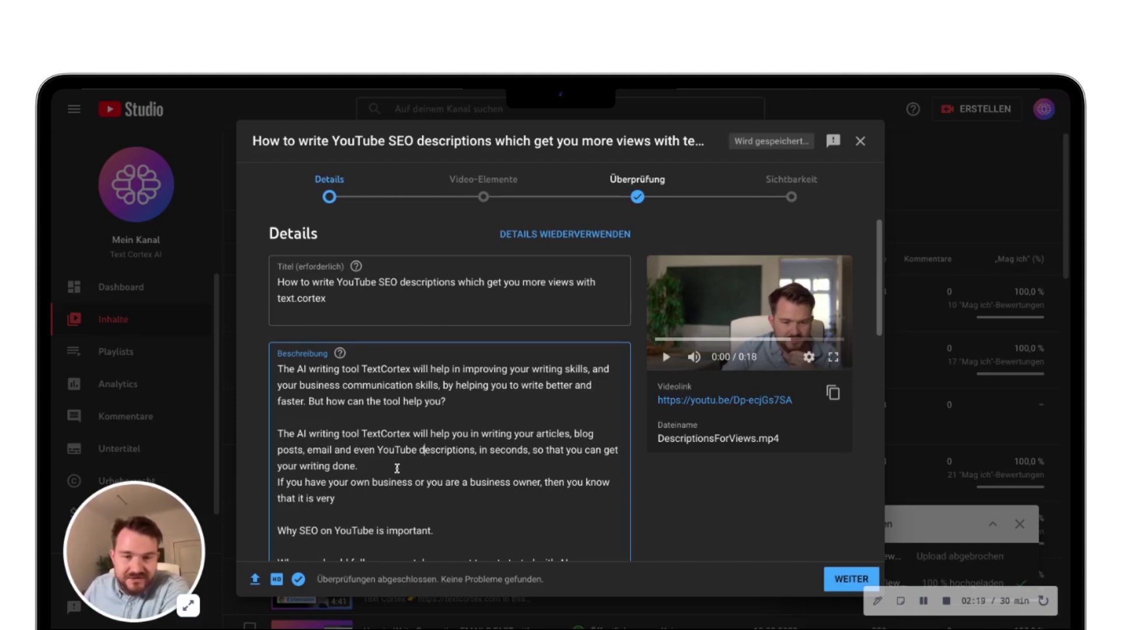
key(Return)
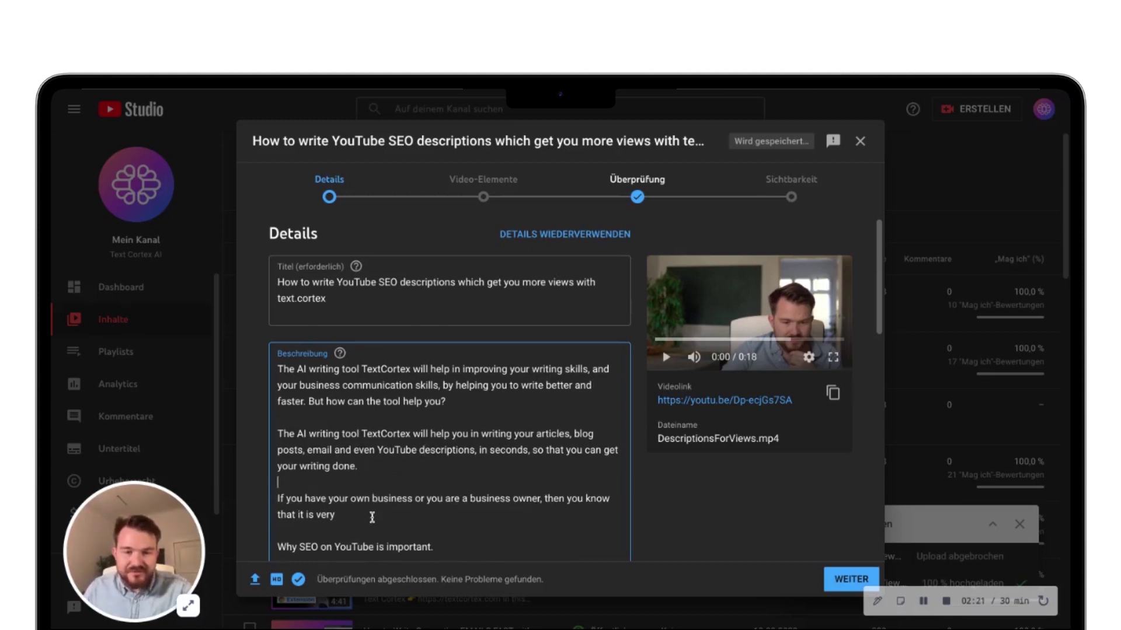
triple_click(362, 516)
Delete the unfinished 'If you have your own business…' paragraph
key(super+shift+Up)
key(shift+Down)
key(shift+Down)
key(shift+Down)
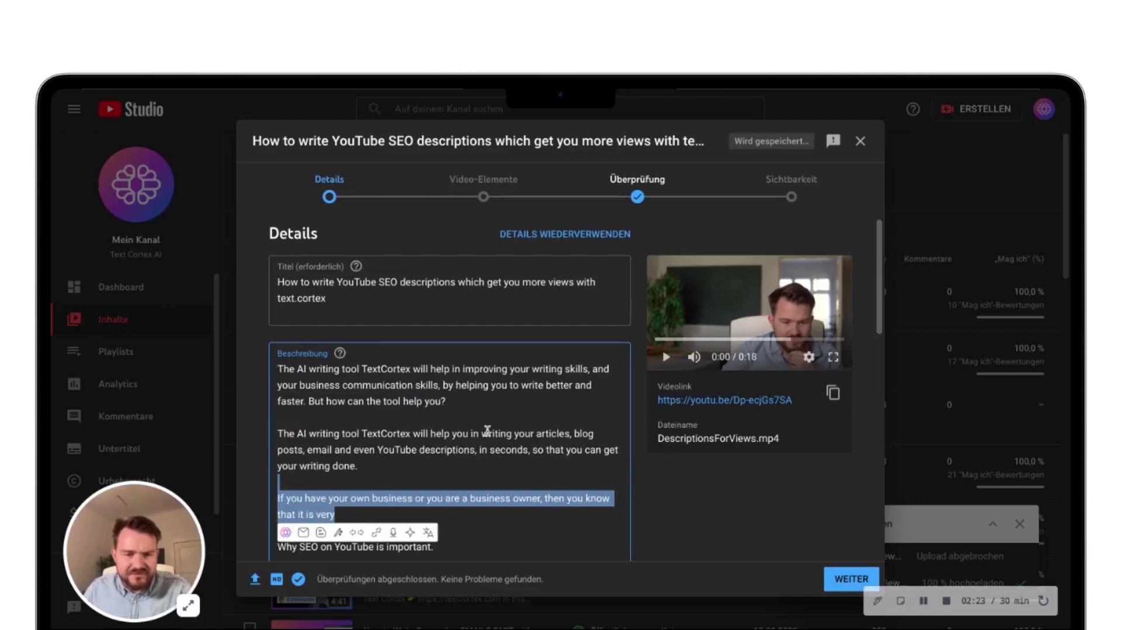
key(BackSpace)
key(BackSpace)
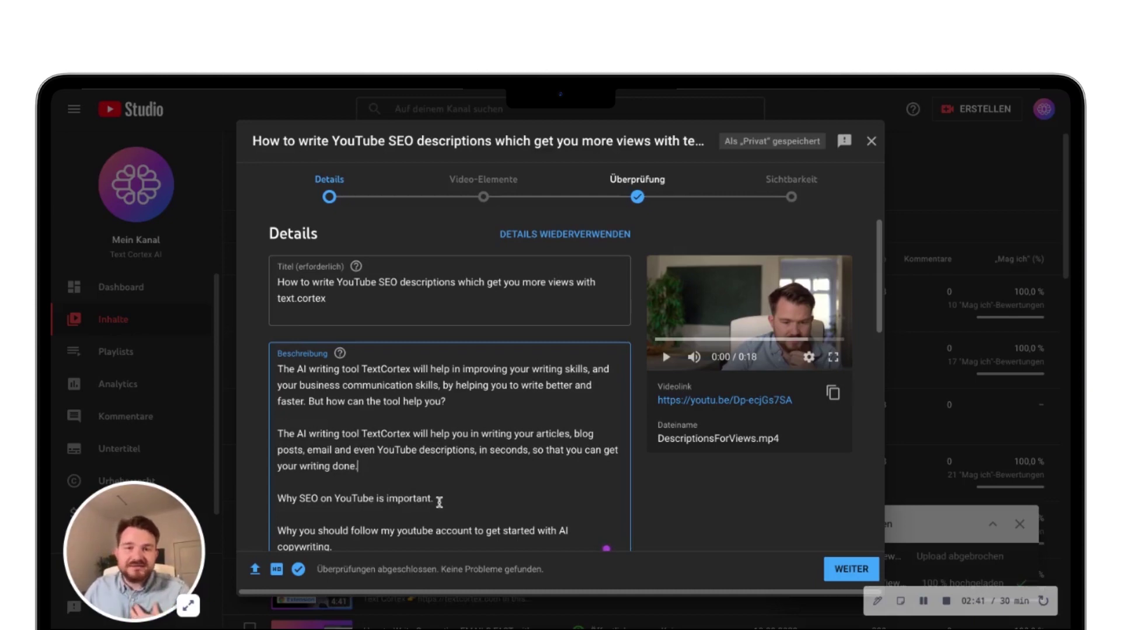
Expand 'Why SEO on YouTube is important' into a TextCortex paragraph on YouTube SEO benefits, followed by a blank line
key(shift+super+Up)
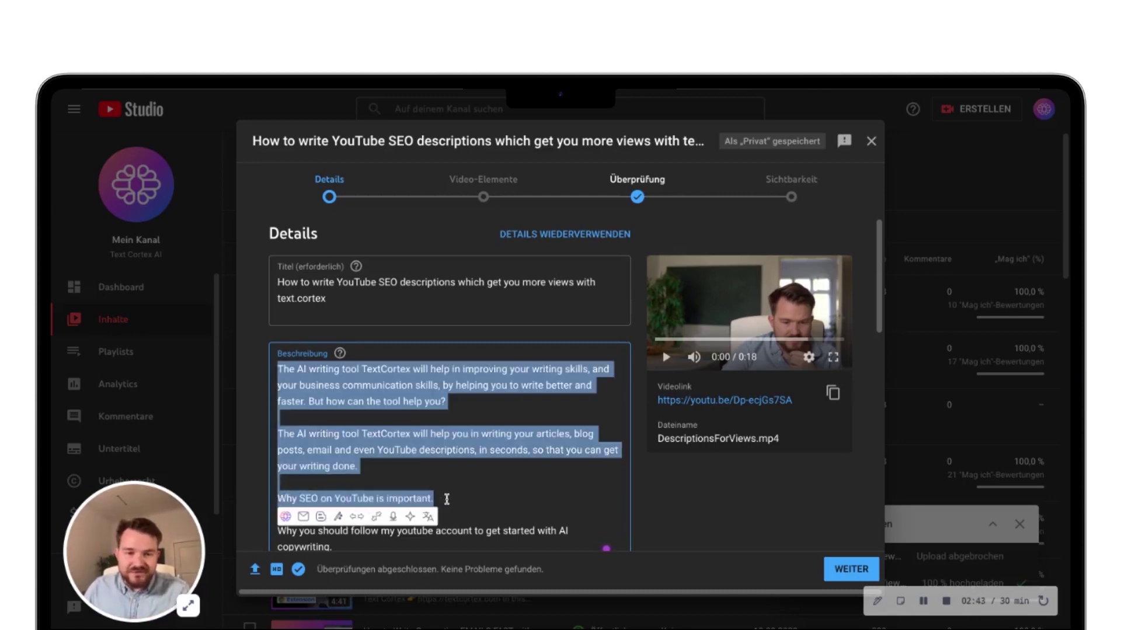
triple_click(283, 498)
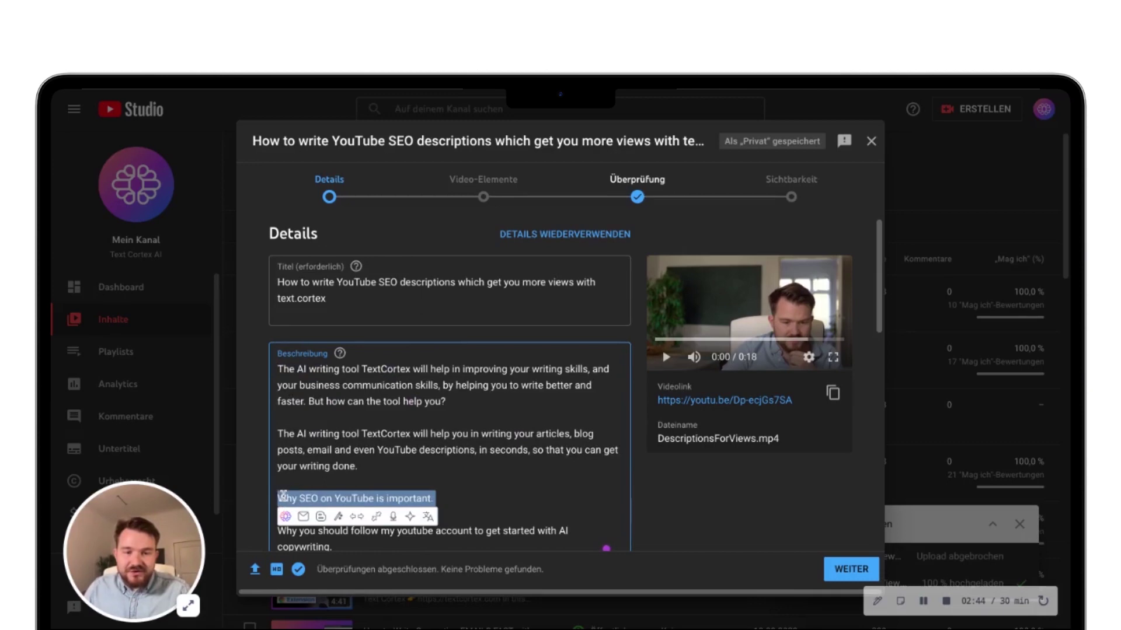
click(357, 517)
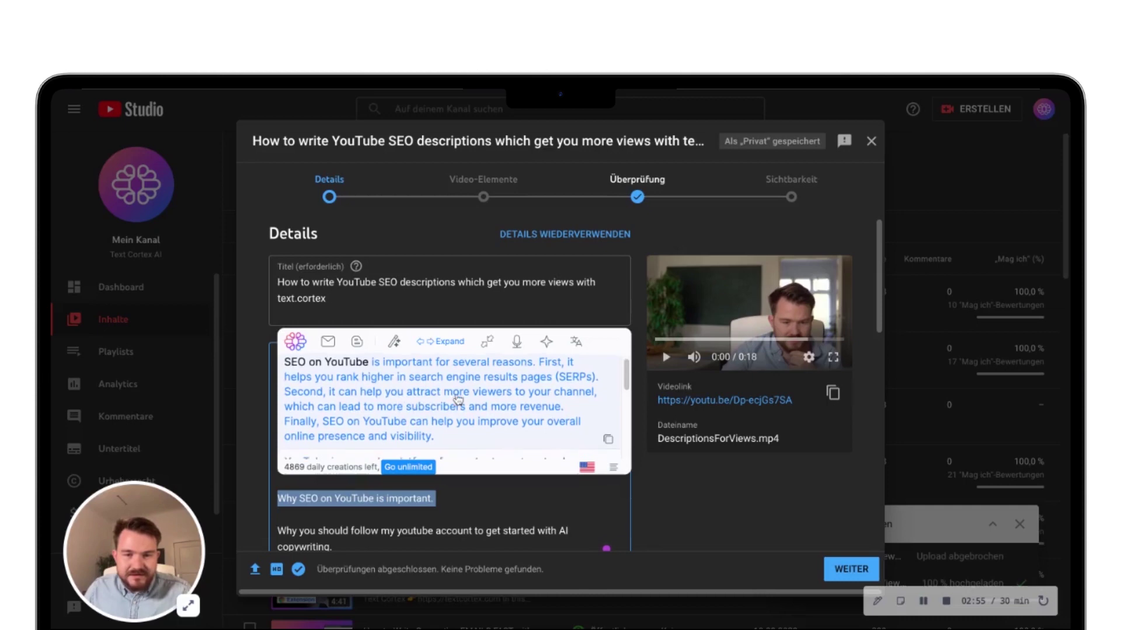
scroll(362, 398, down, 1)
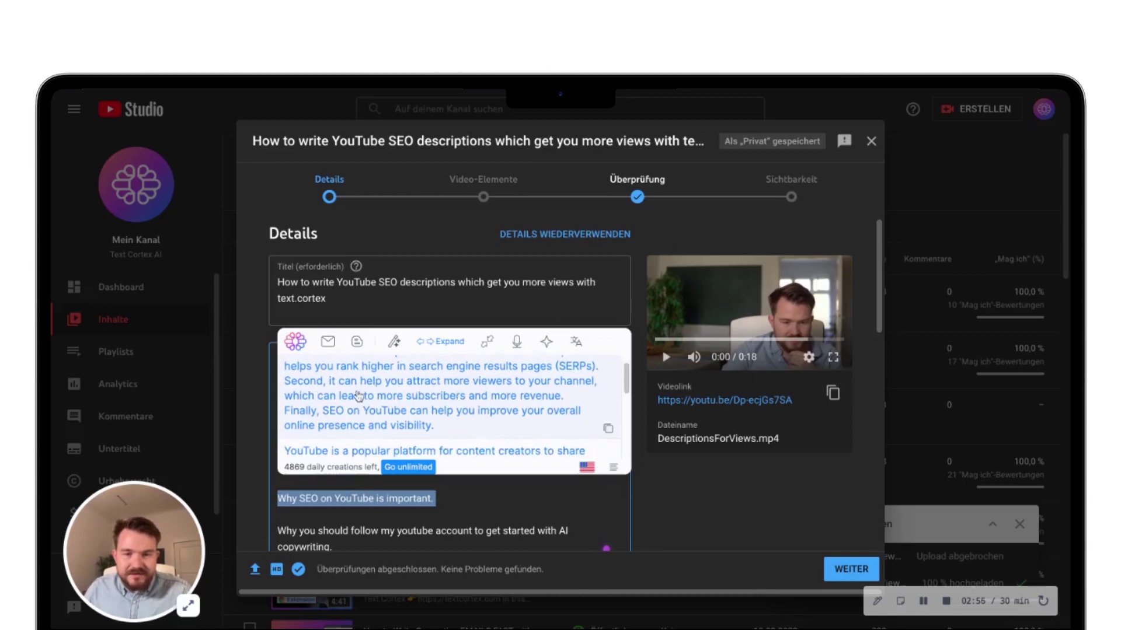
click(465, 403)
scroll(454, 448, down, 2)
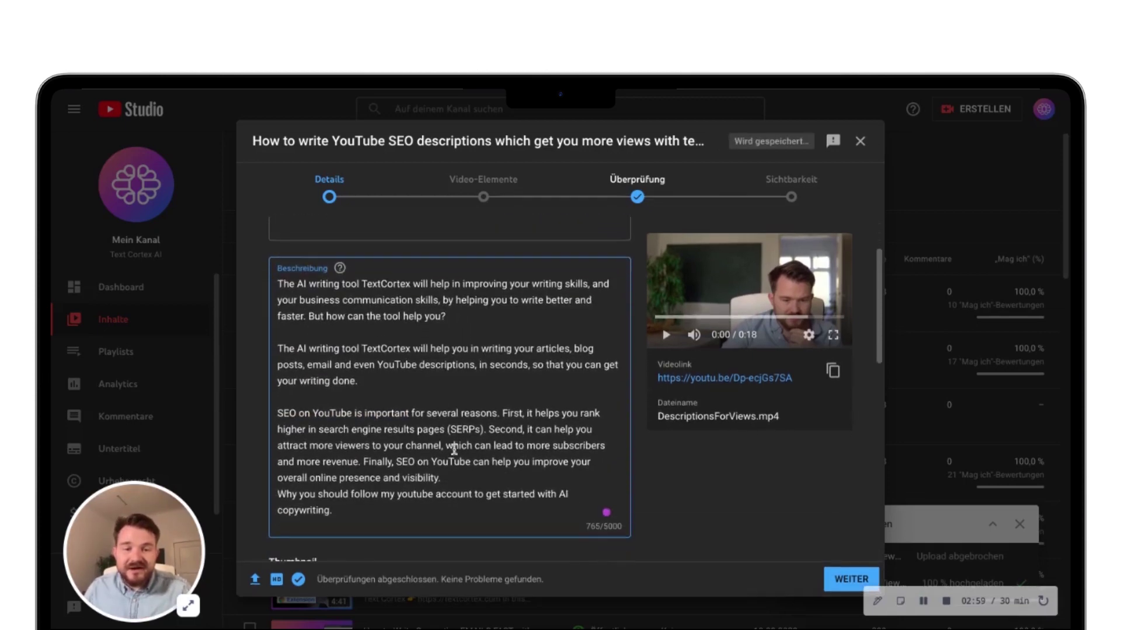
key(Return)
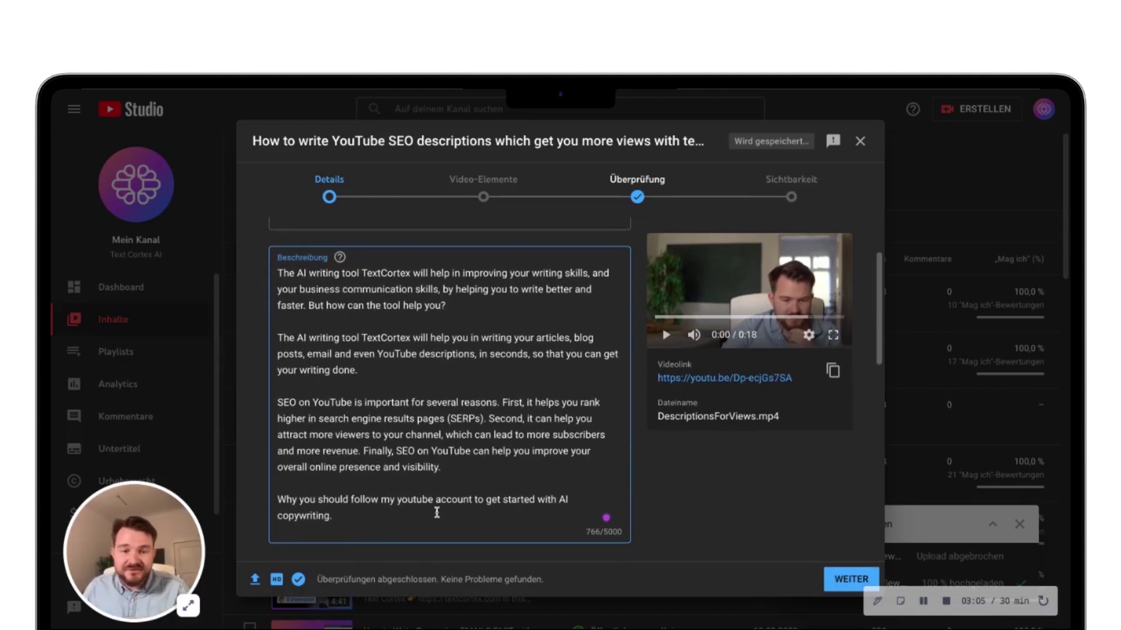
click(393, 518)
Paste the About TextCortex blurb and social links over the closing follow-my-account paragraph
key(Return)
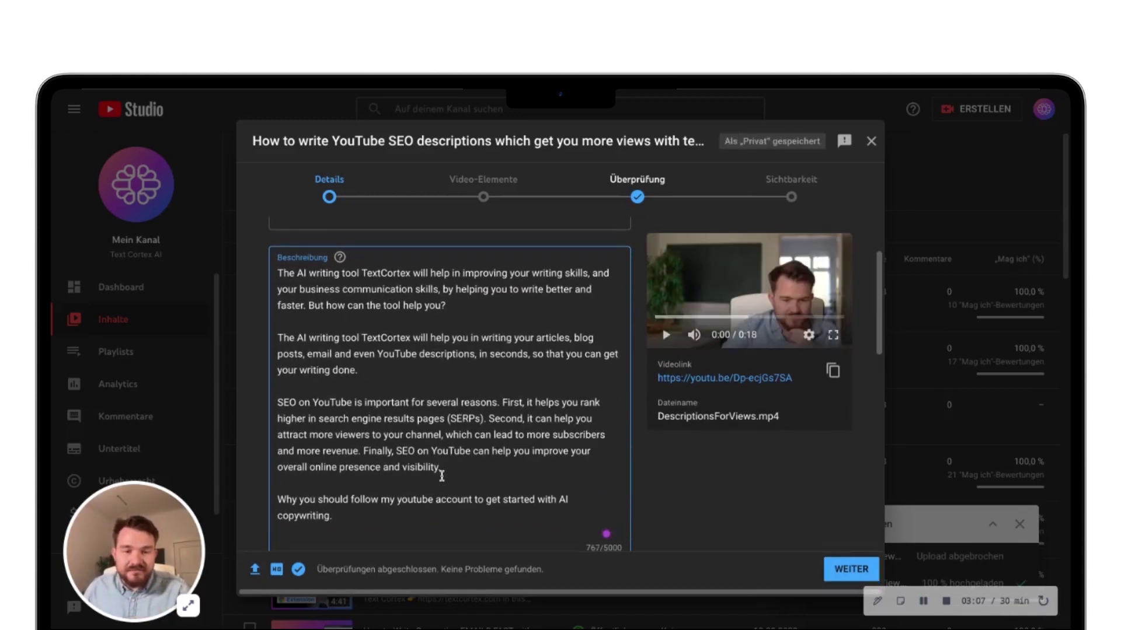
key(Return)
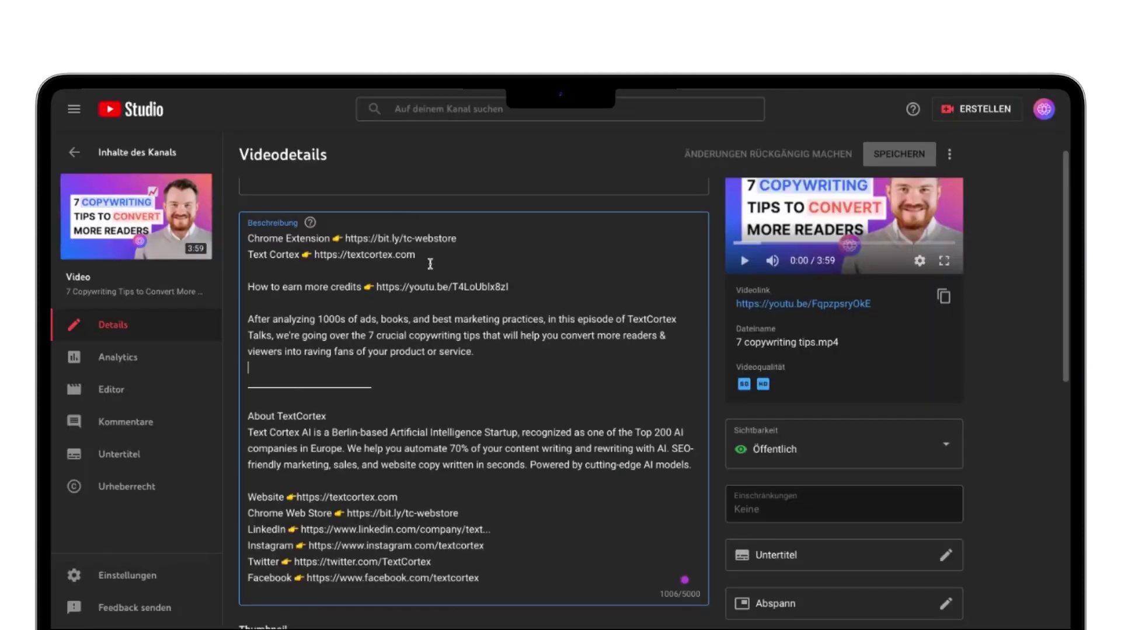
scroll(438, 322, down, 2)
scroll(437, 322, down, 3)
mouse_move(508, 483)
mouse_down()
mouse_move(508, 494)
mouse_move(429, 97)
mouse_up()
key(ctrl+c)
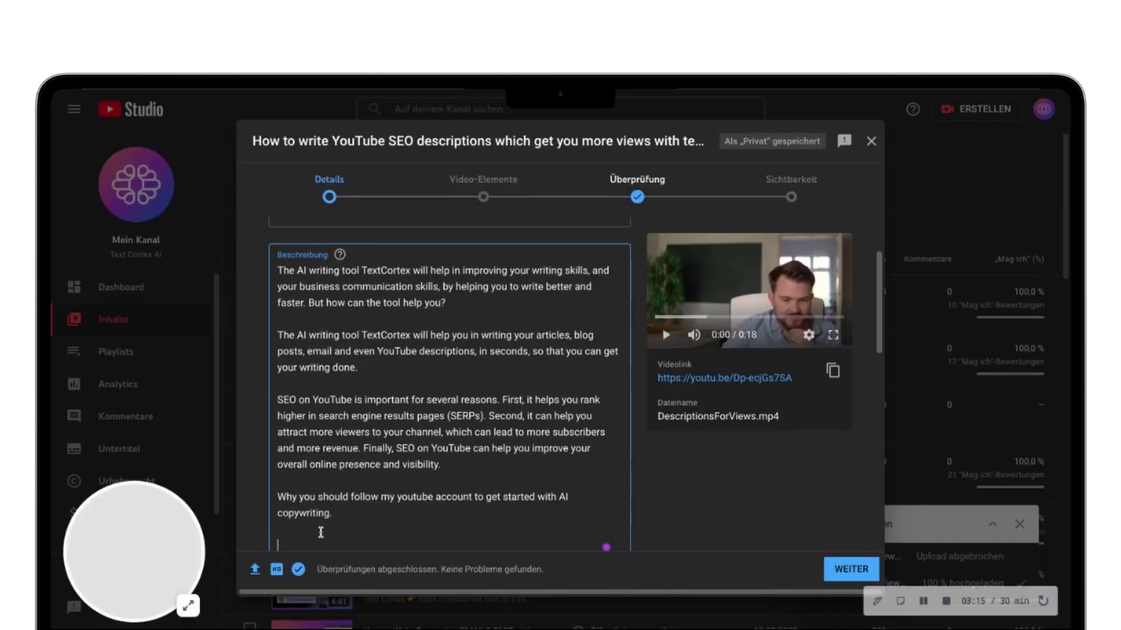
scroll(320, 532, down, 1)
drag(334, 480, 285, 454)
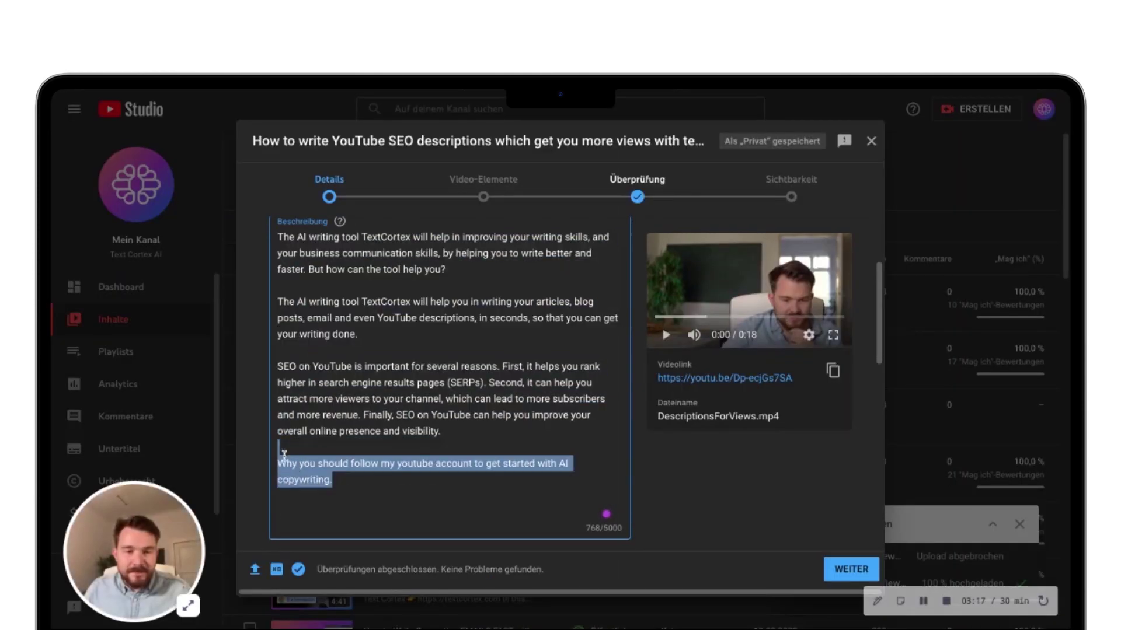
key(ctrl+v)
scroll(370, 461, down, 1)
scroll(370, 444, down, 2)
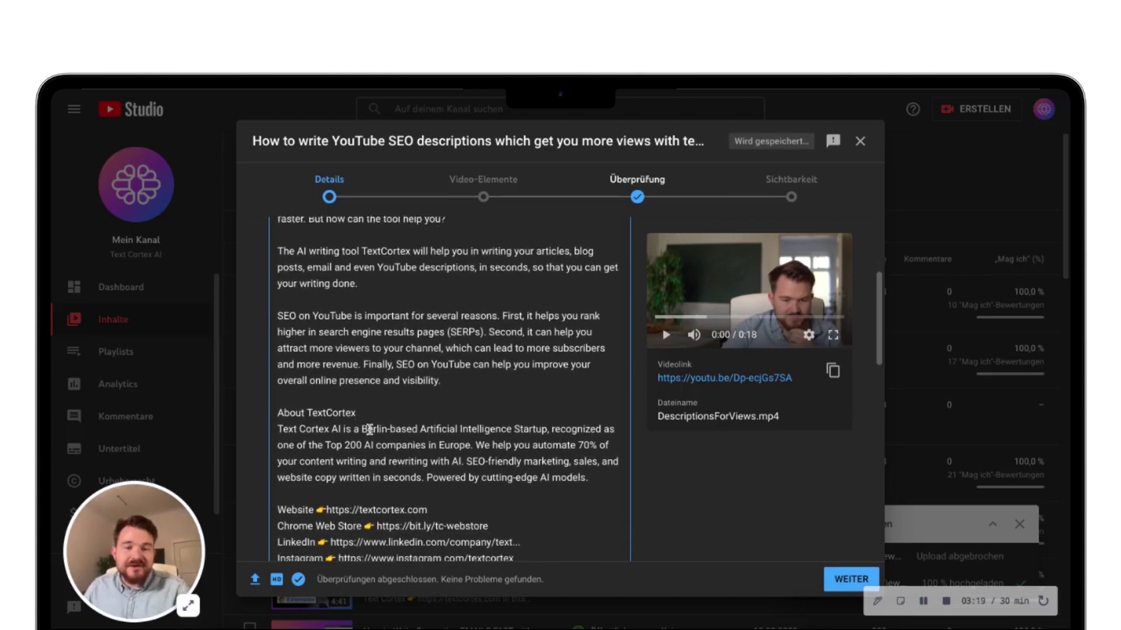
scroll(369, 429, down, 2)
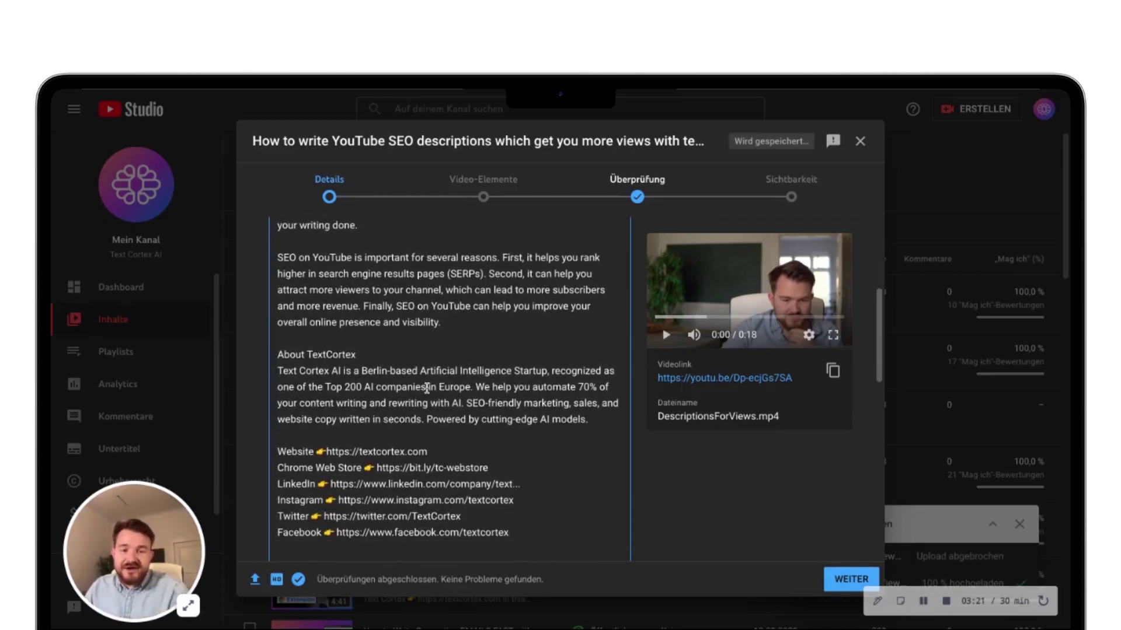
scroll(428, 390, down, 1)
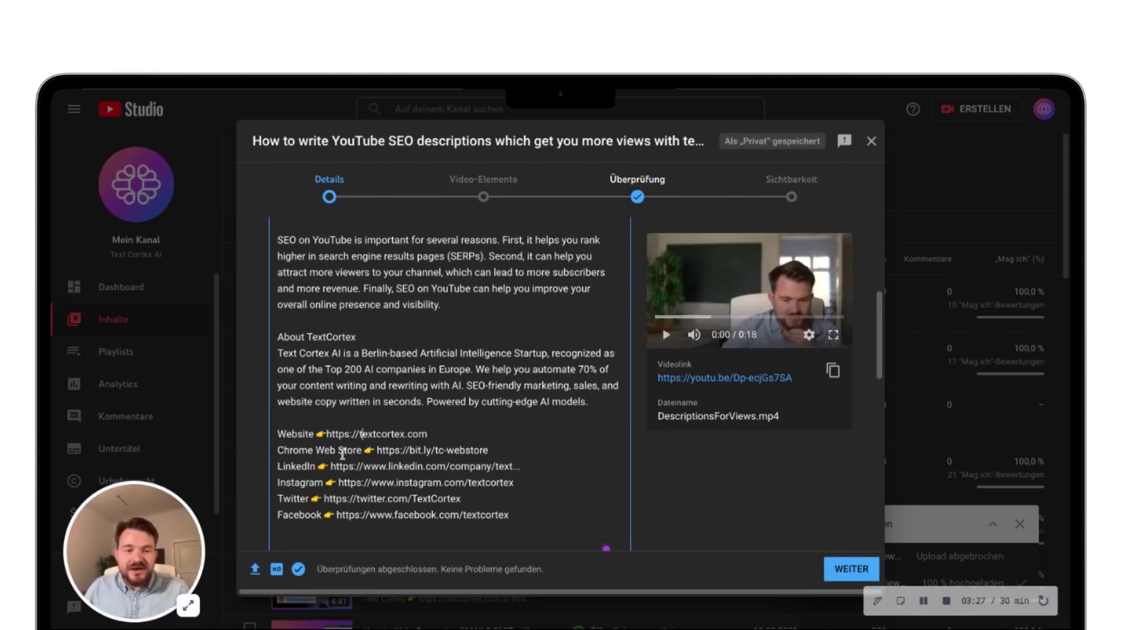
Copy the Chrome Web Store link line to the very top of the description, followed by one line break
triple_click(342, 455)
key(ctrl+c)
scroll(438, 396, up, 5)
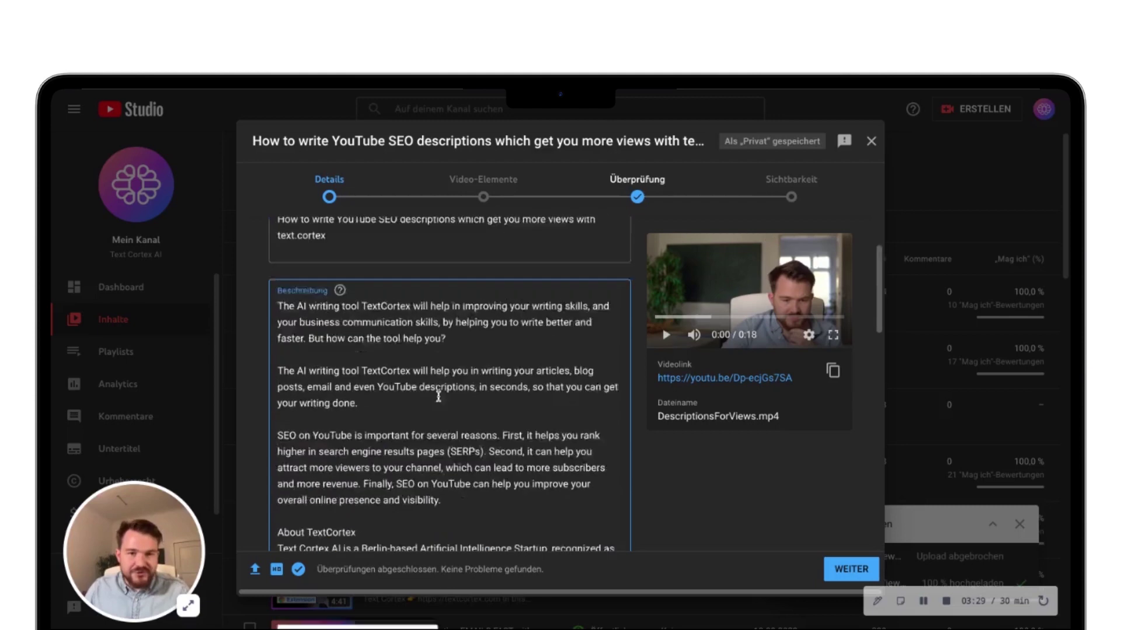
scroll(438, 396, up, 2)
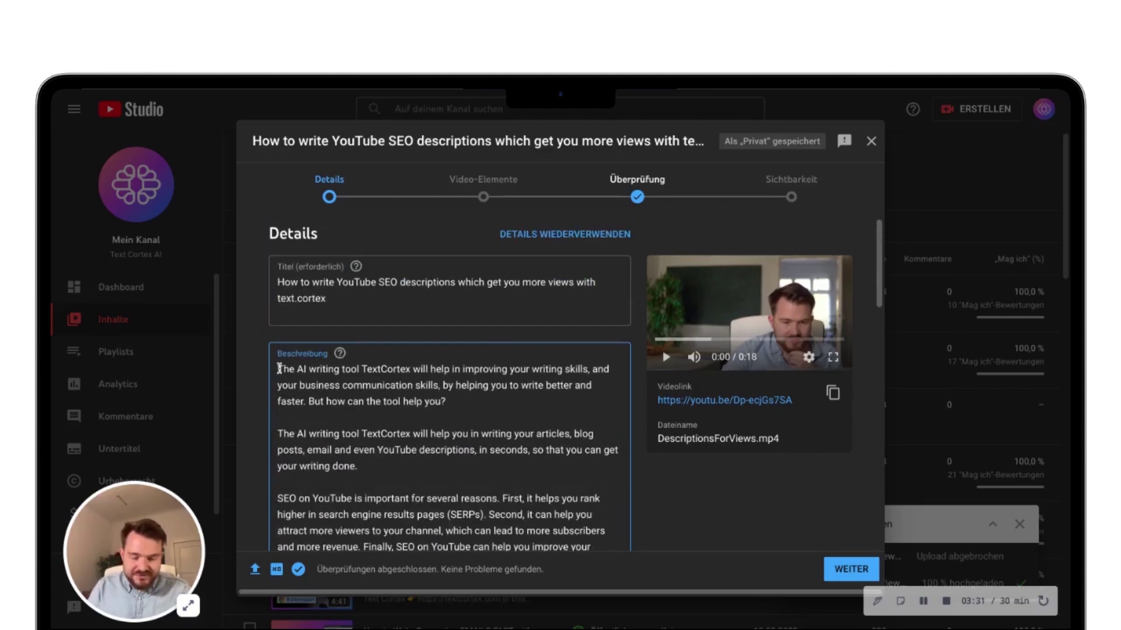
key(ctrl+v)
key(Return)
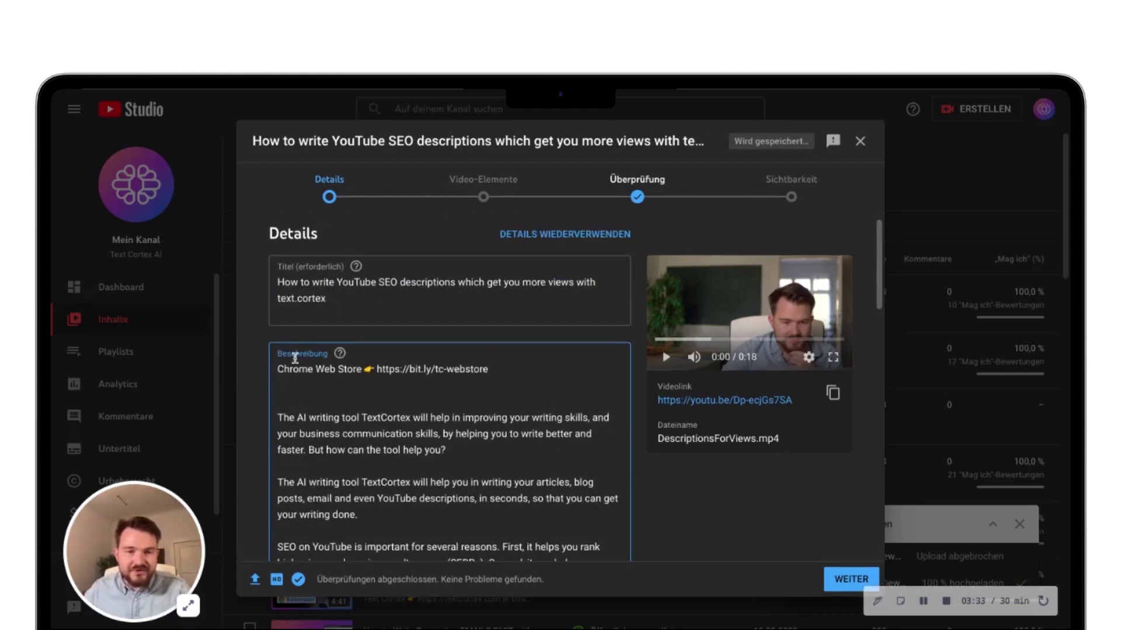
key(BackSpace)
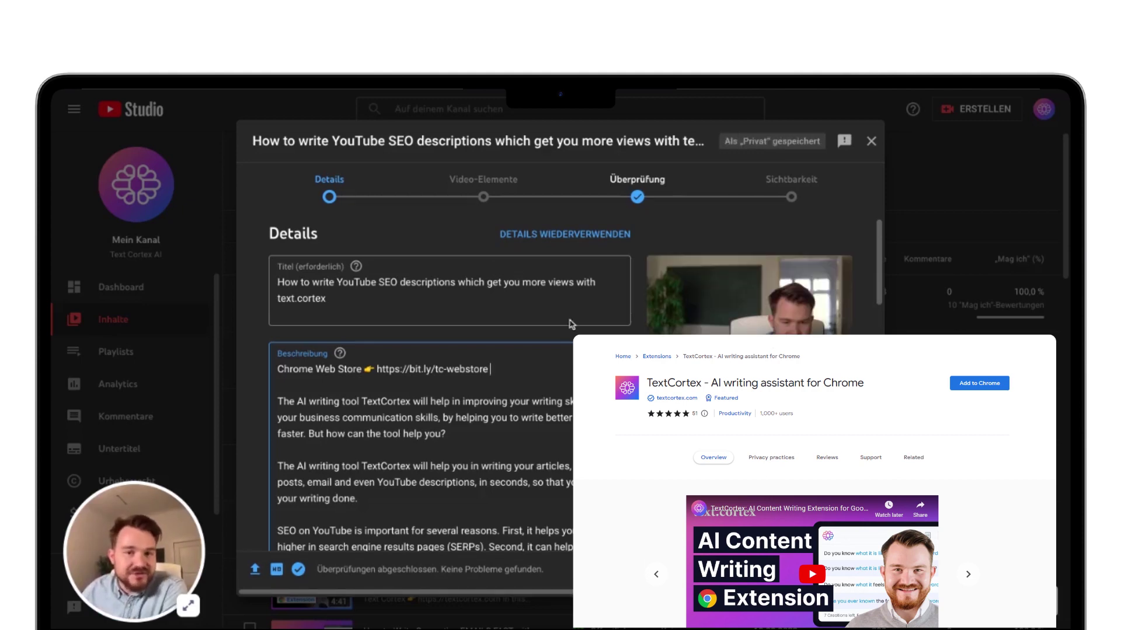
scroll(512, 362, down, 3)
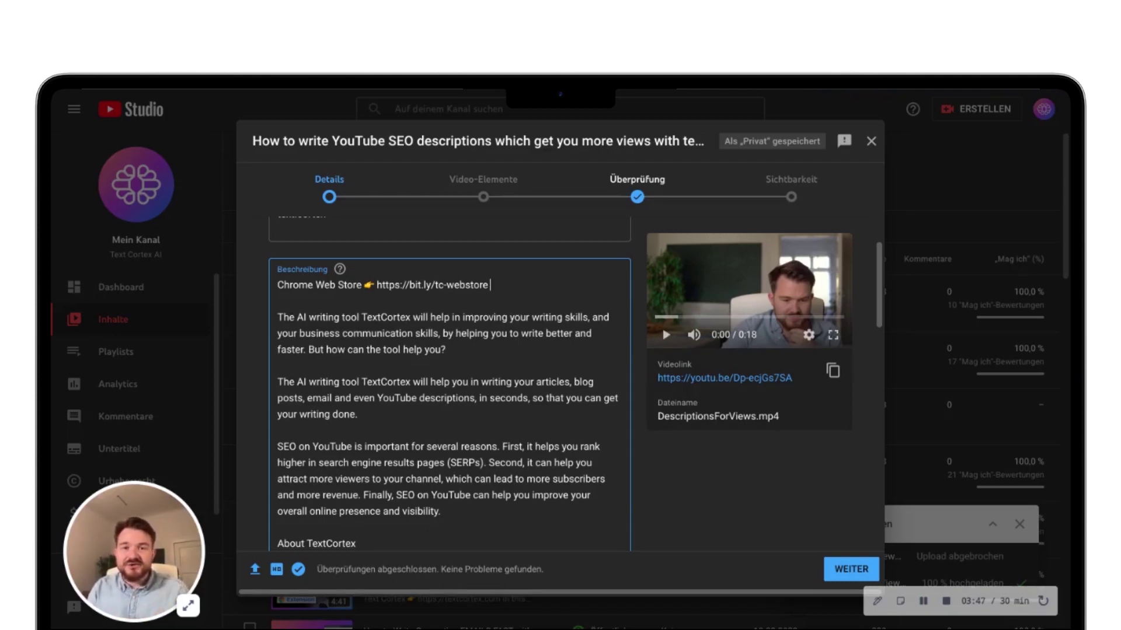
scroll(518, 383, down, 1)
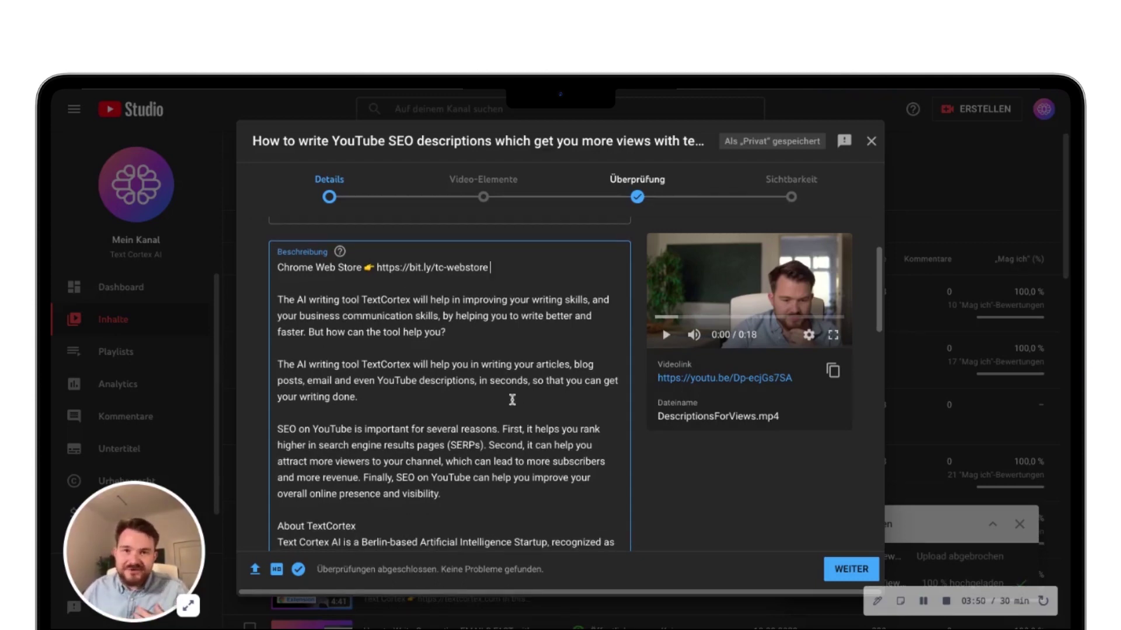